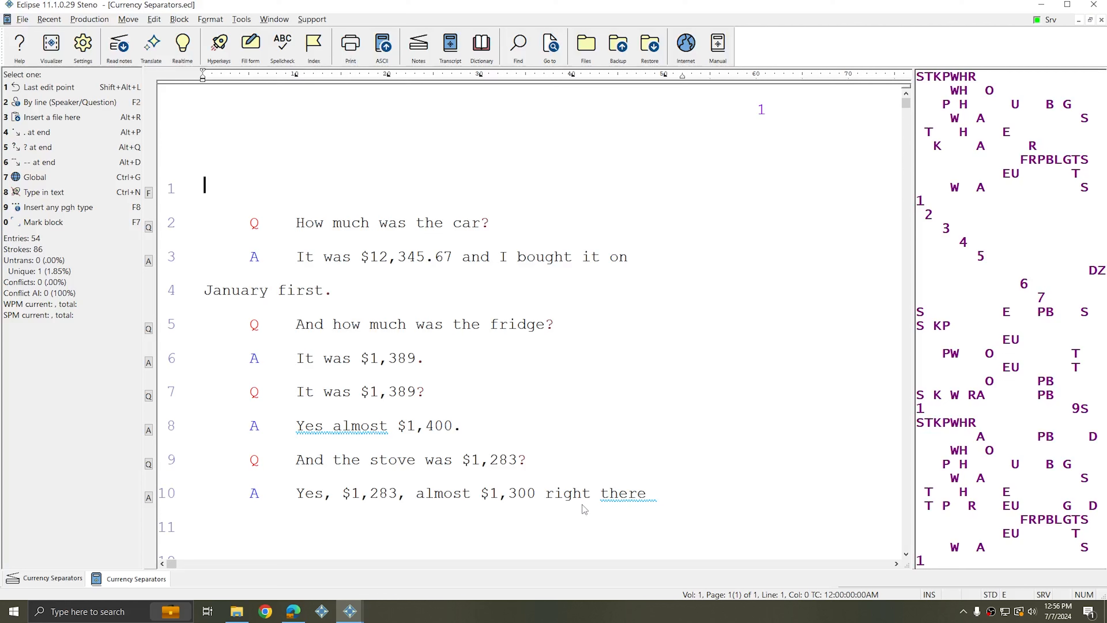
Review the currency separator option in the number settings, and inspect the steno strokes behind the car's price.
left_click(77, 46)
left_click(575, 219)
left_click_drag(568, 191, 772, 159)
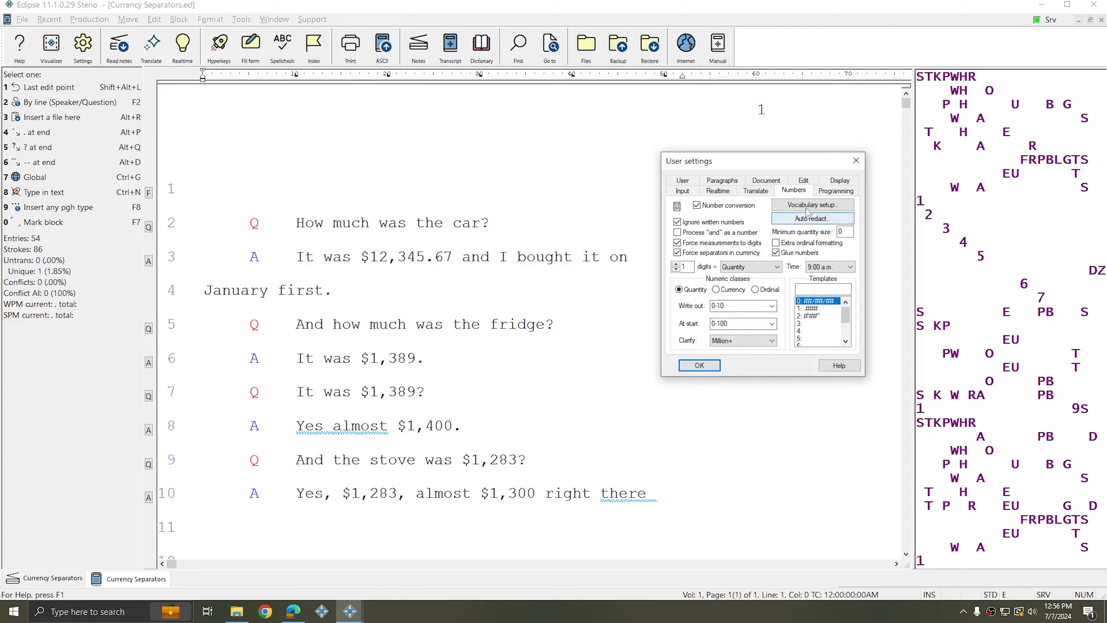
left_click(856, 161)
left_click(370, 262)
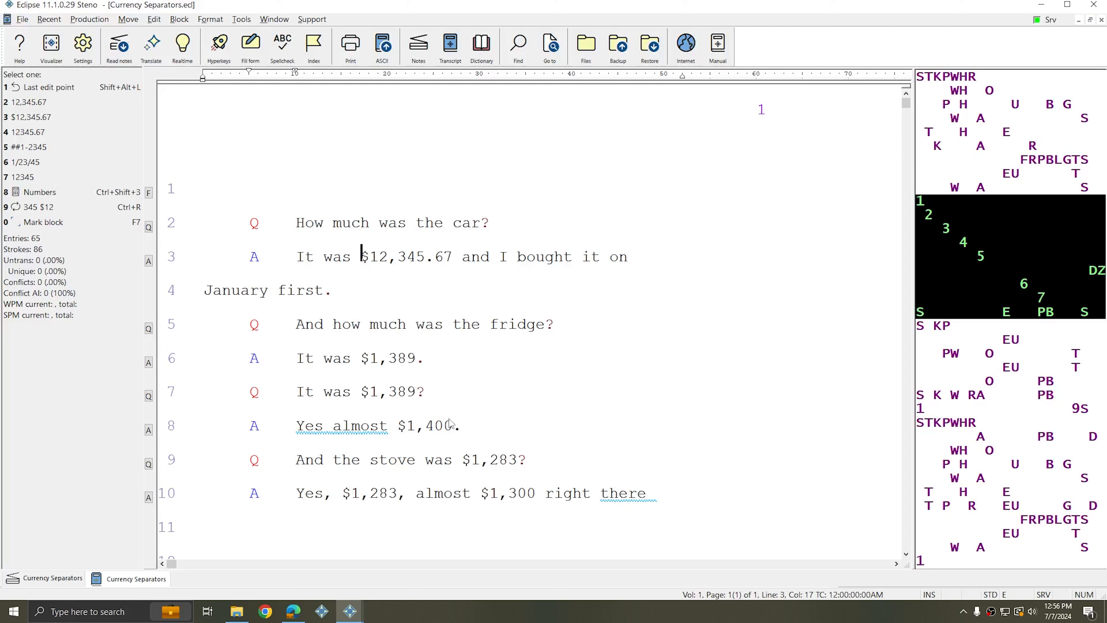
Turn off Force separators in currency in the user's number settings and save the change.
left_click(82, 43)
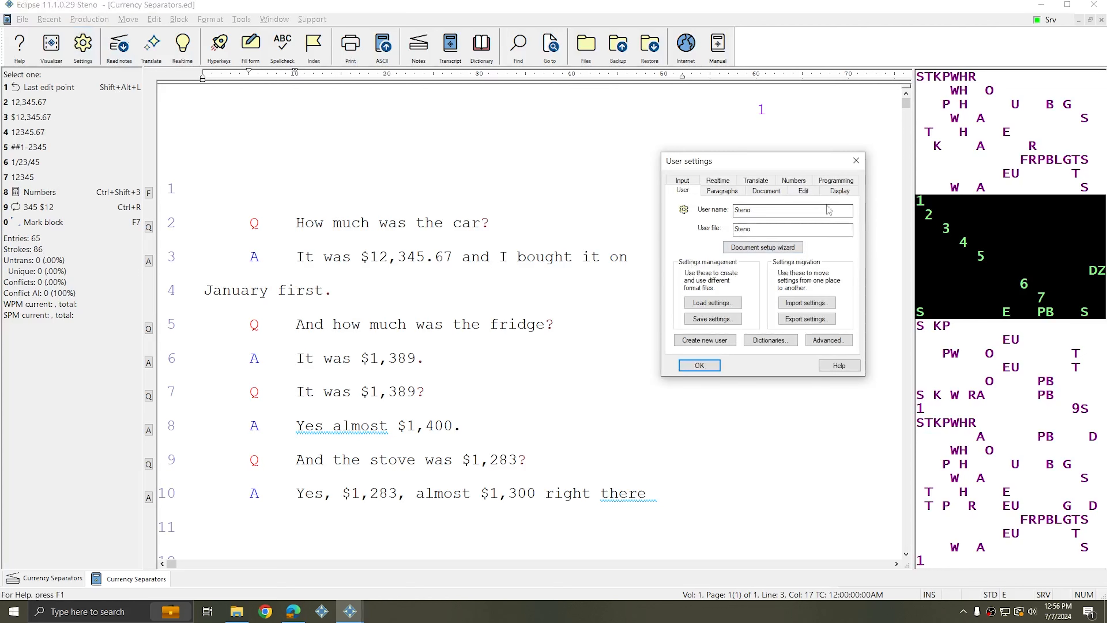
left_click(793, 180)
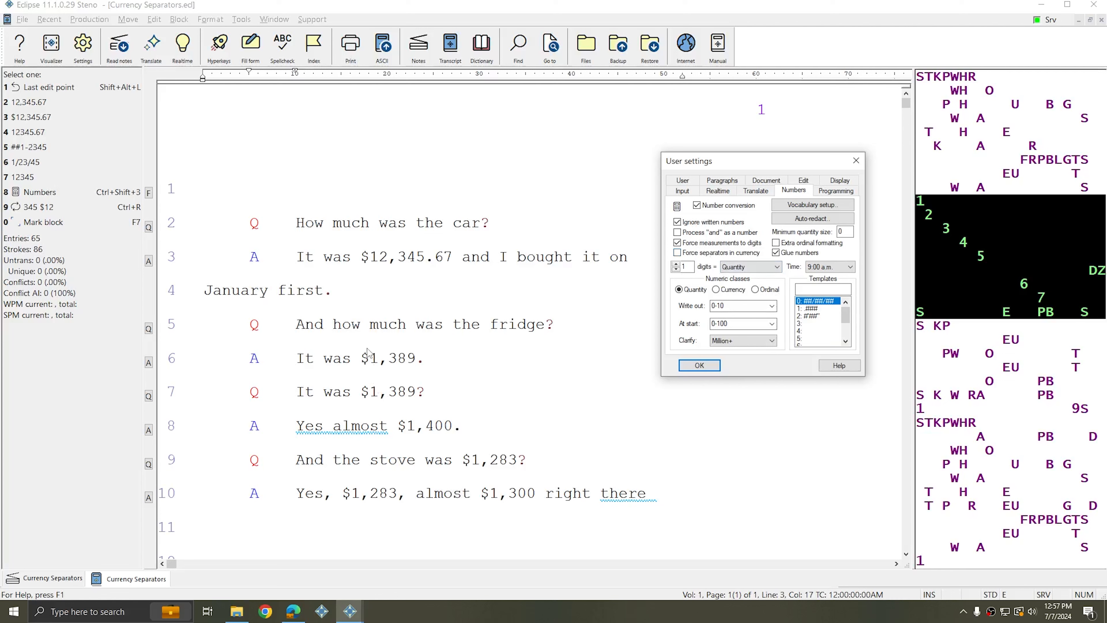
left_click(711, 366)
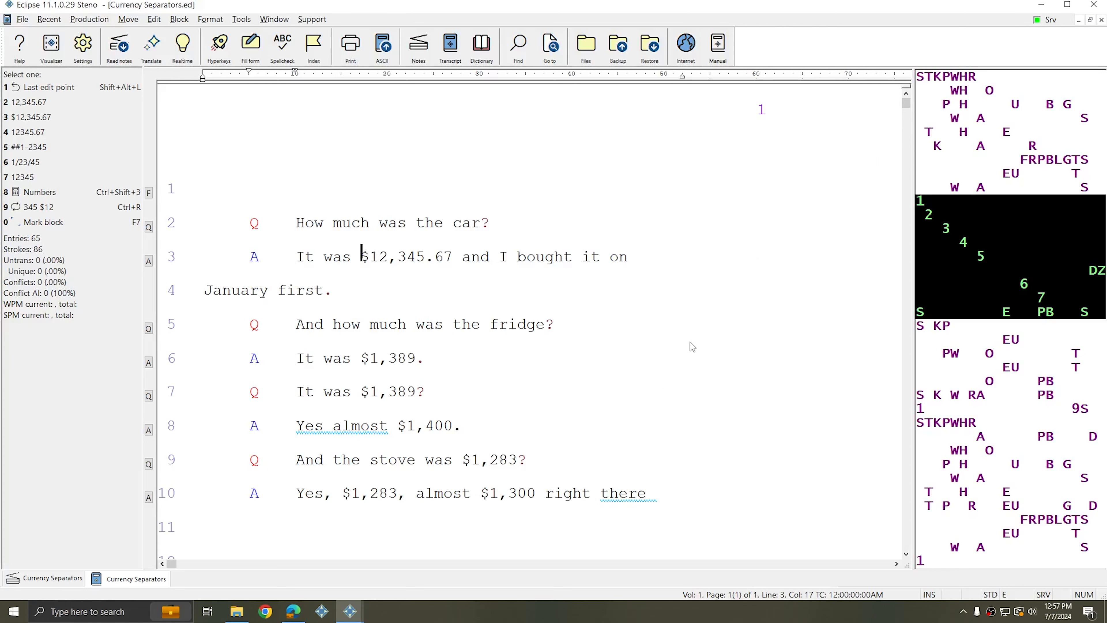
Examine the steno notes from the car price through the final stove answer, comparing how each dollar amount was stroked.
key("Escape")
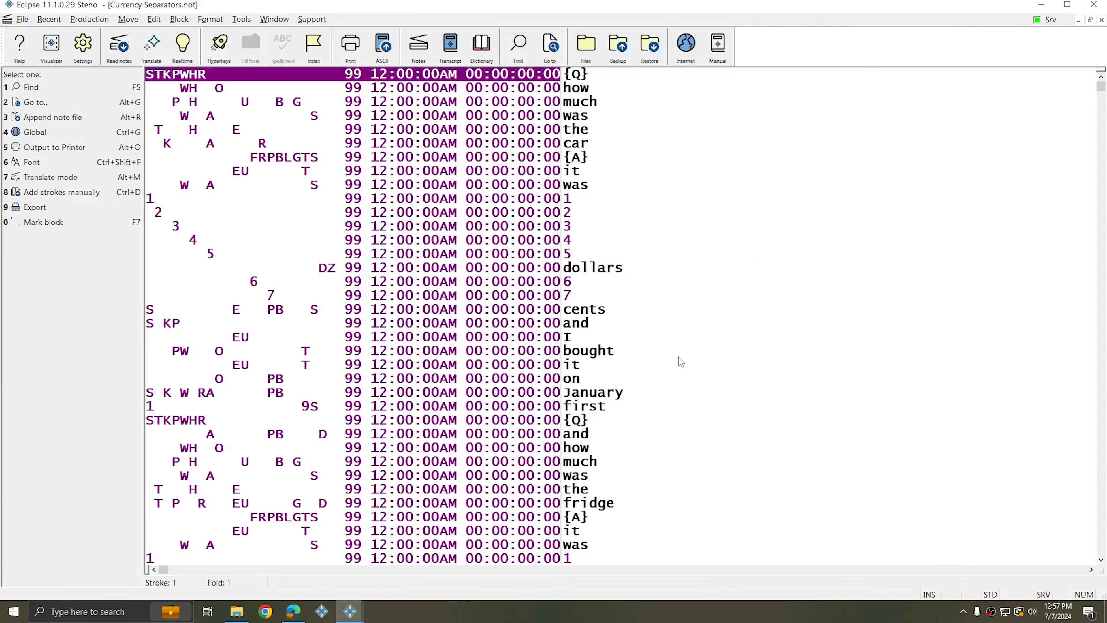
left_click(556, 187)
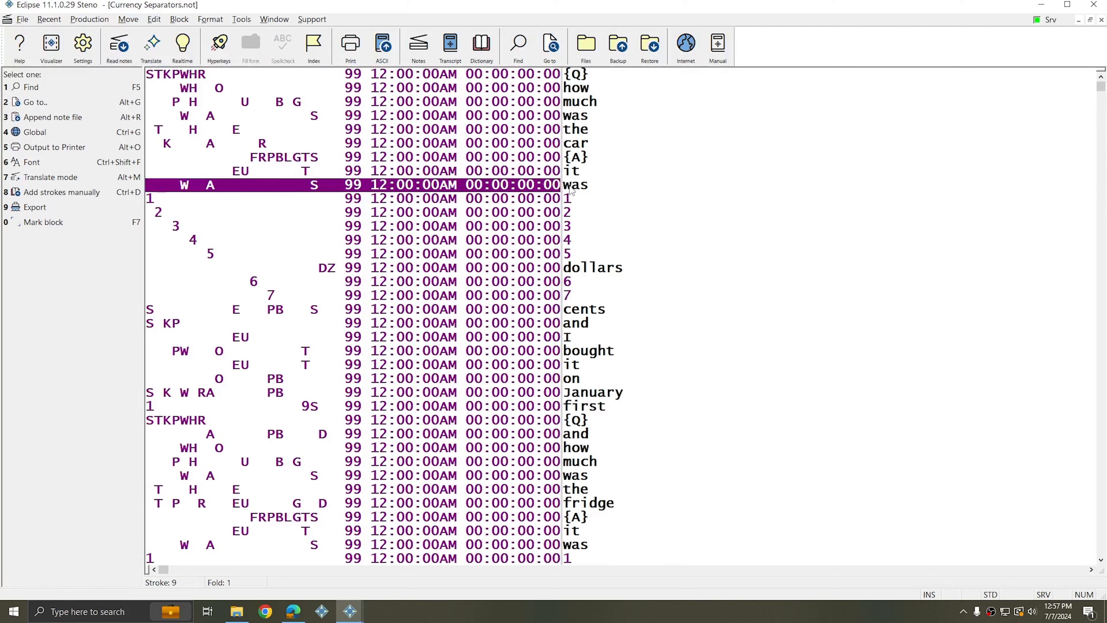
mouse_move(554, 189)
left_mouse_down()
mouse_move(551, 316)
mouse_move(550, 301)
left_mouse_up()
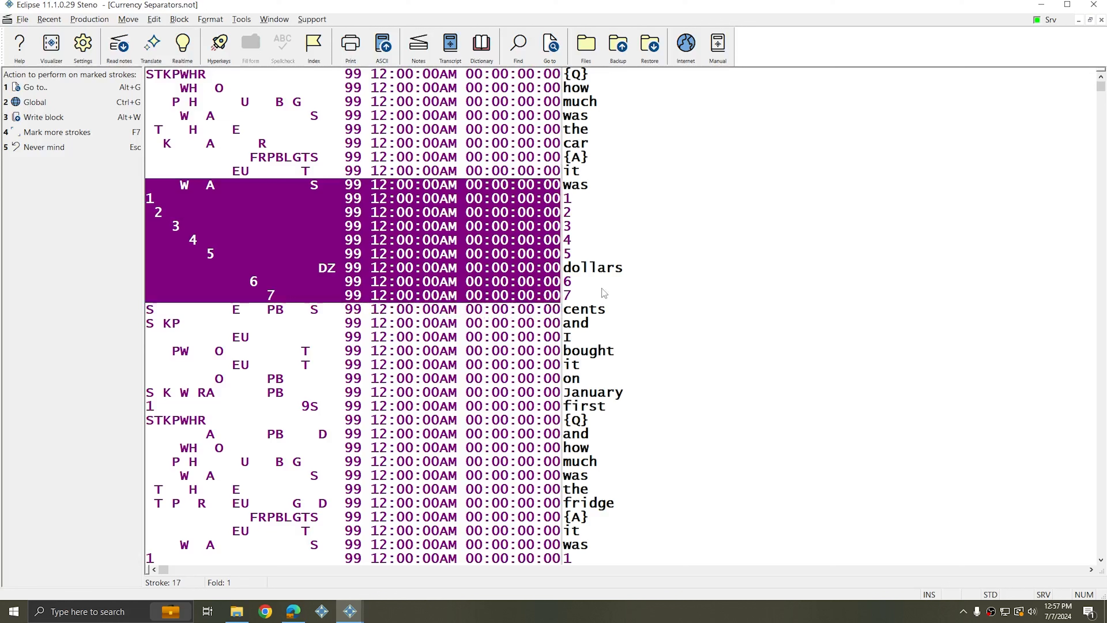
scroll(613, 311, "down", 7)
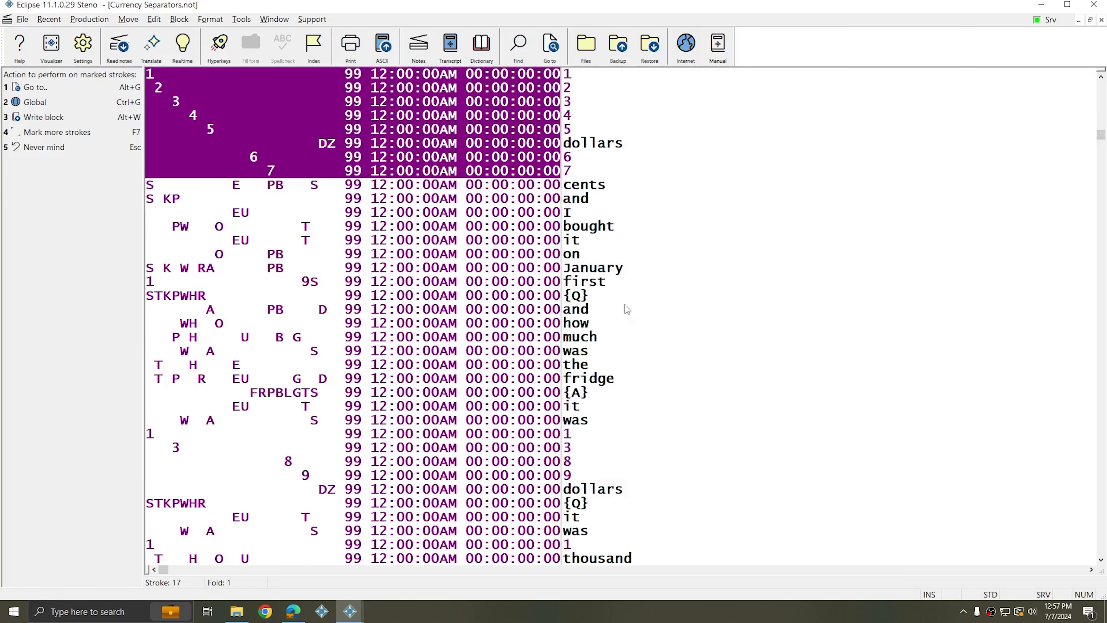
scroll(625, 290, "down", 1)
left_click(588, 186)
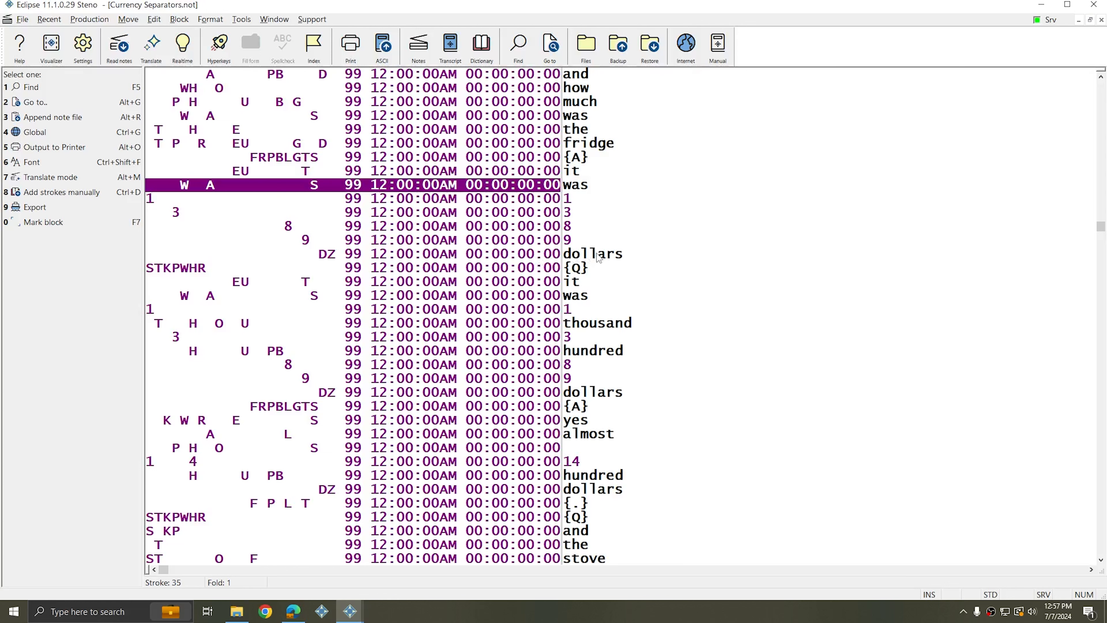
scroll(598, 255, "down", 1)
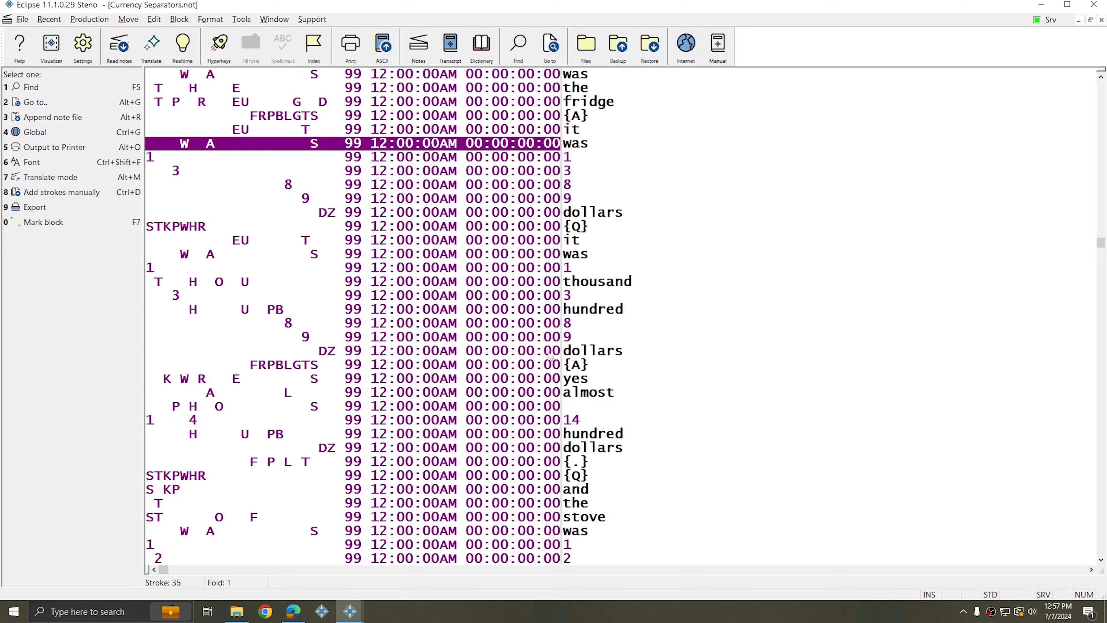
scroll(614, 355, "down", 4)
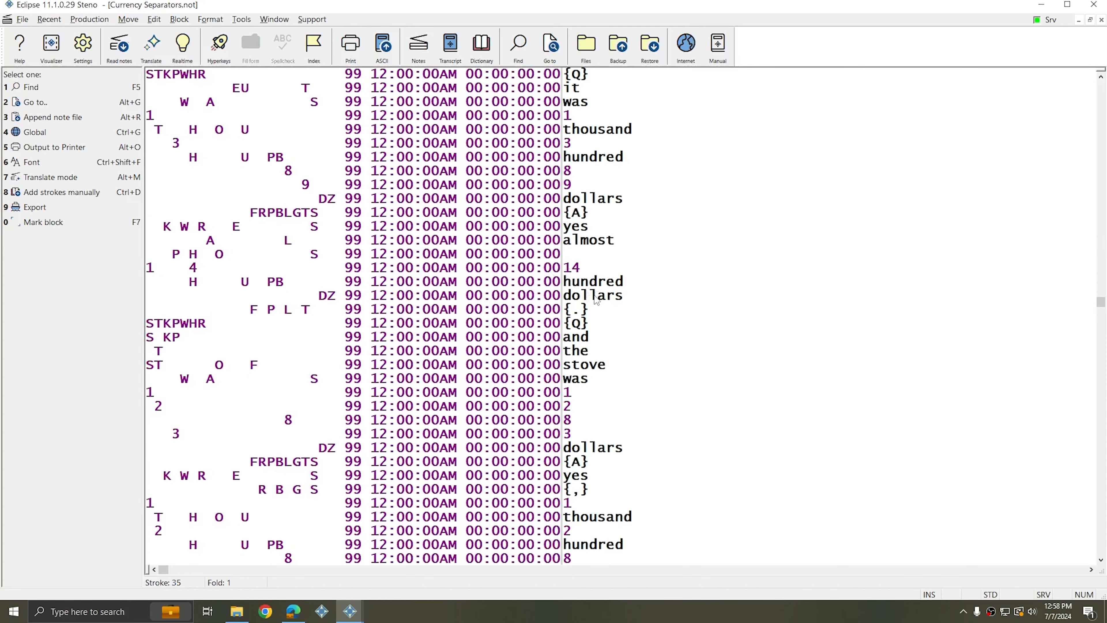
scroll(596, 300, "down", 3)
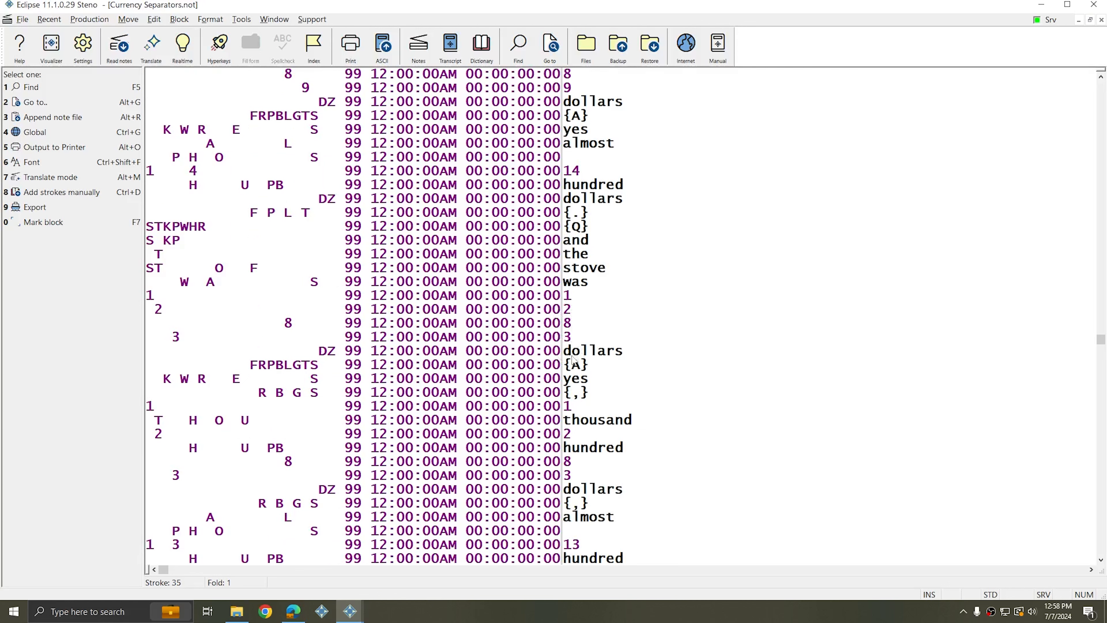
scroll(614, 349, "down", 3)
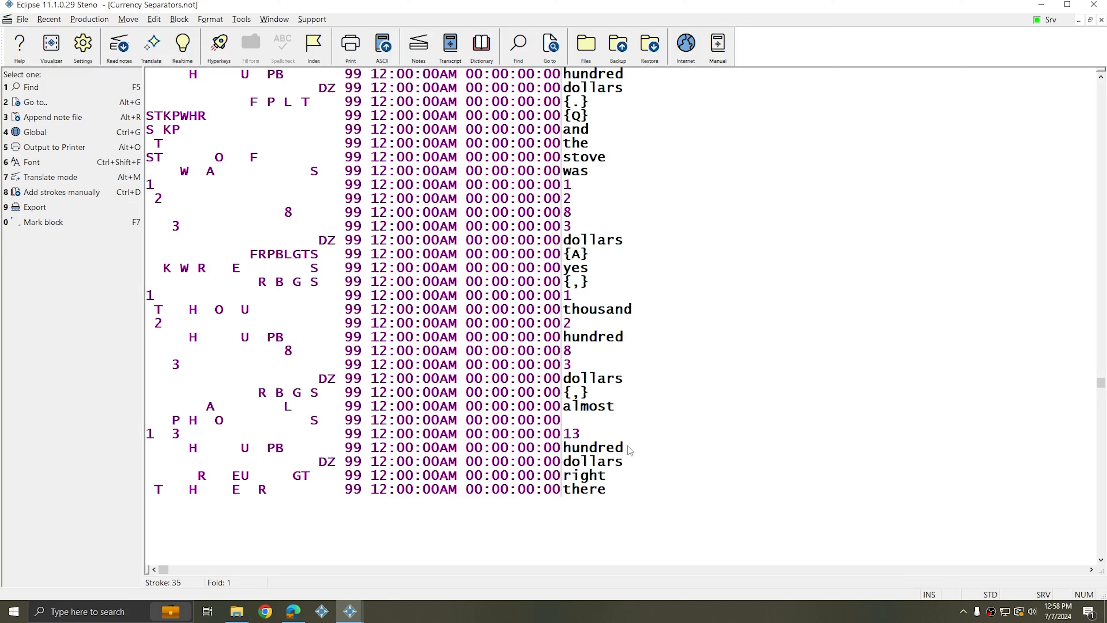
Check the state of the Force separators in currency option in the number settings.
left_click(83, 44)
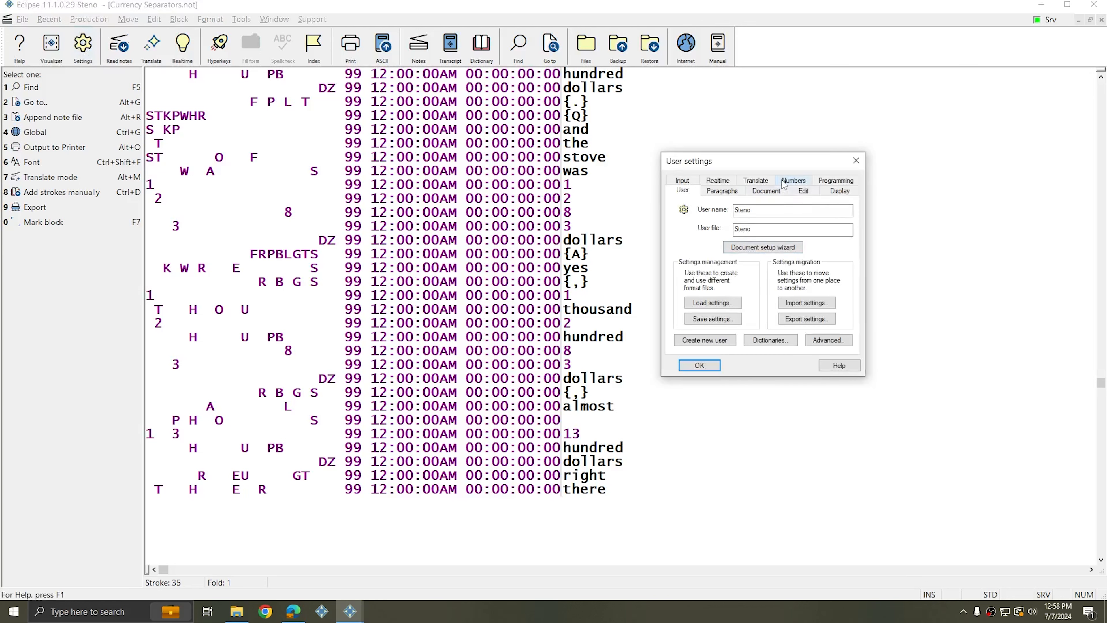
left_click(791, 180)
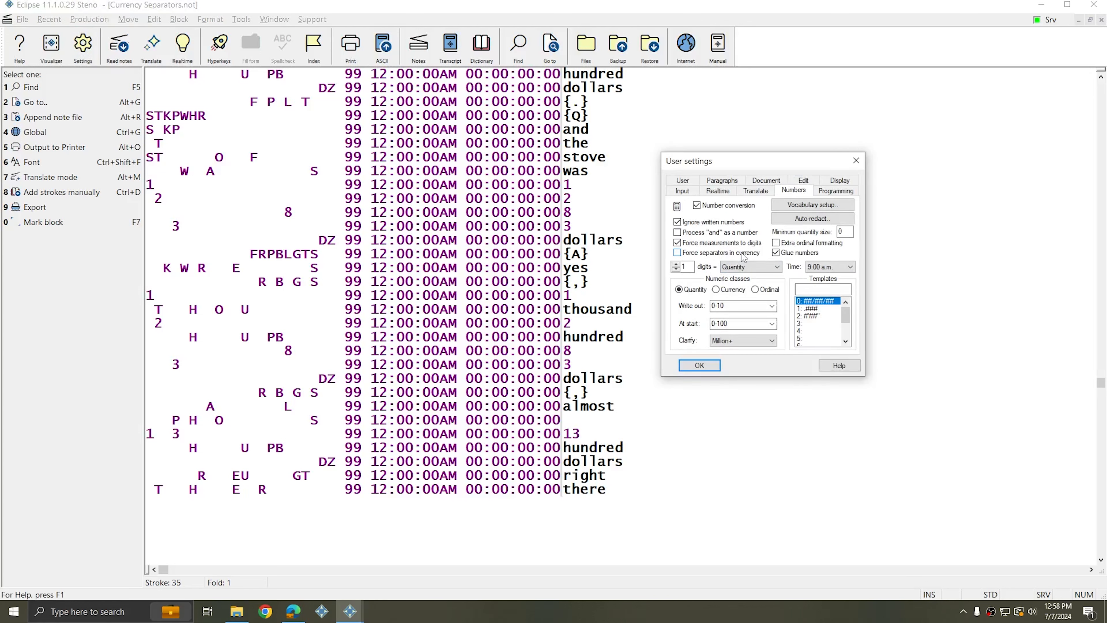
left_click(700, 367)
Retranslate the Currency Separators notes into Currency Separators.ecl using Quick tran mode.
key("alt+t")
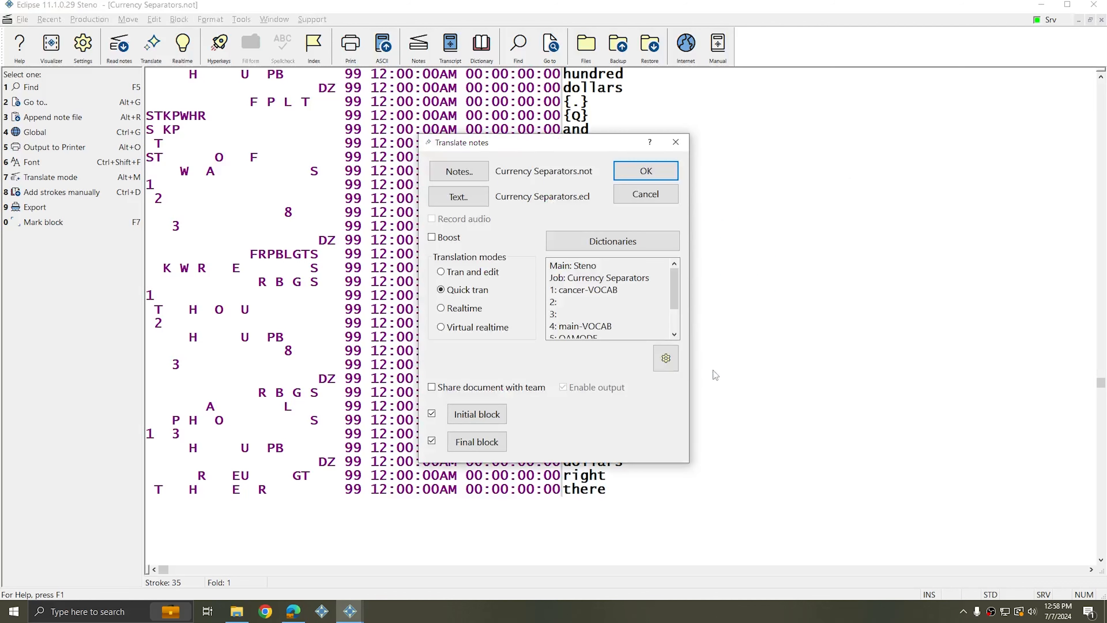
left_click(645, 171)
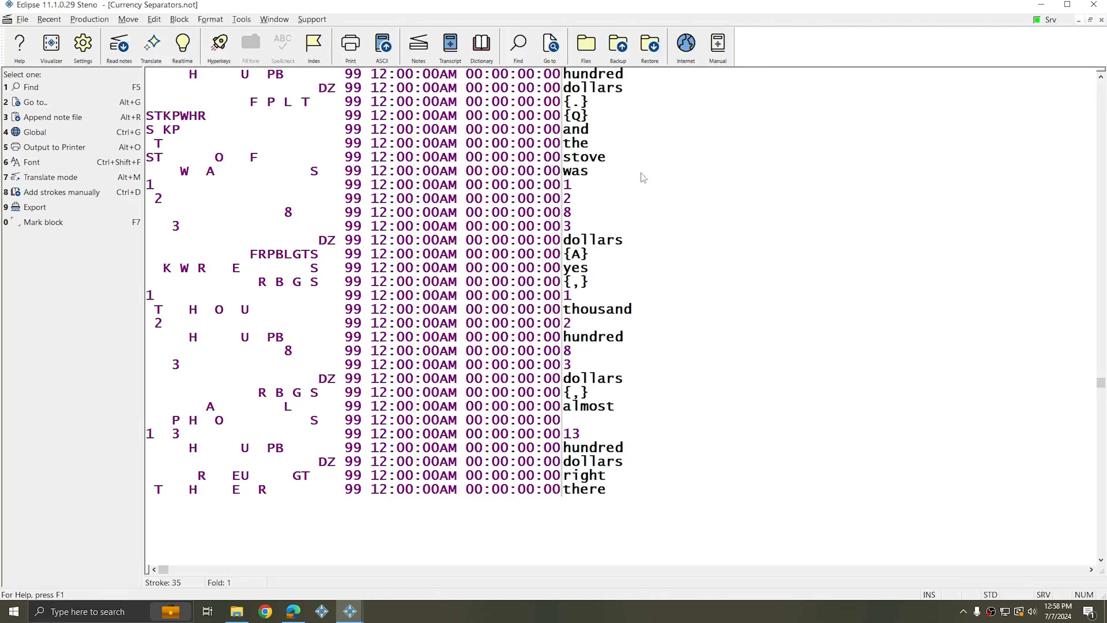
left_click(518, 317)
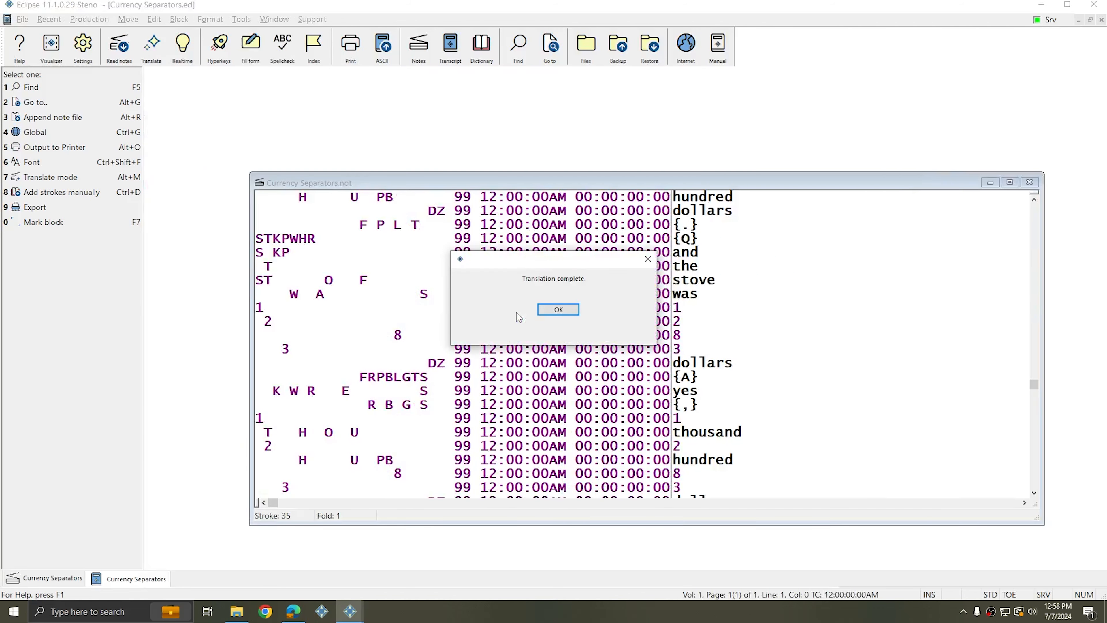
left_click(556, 310)
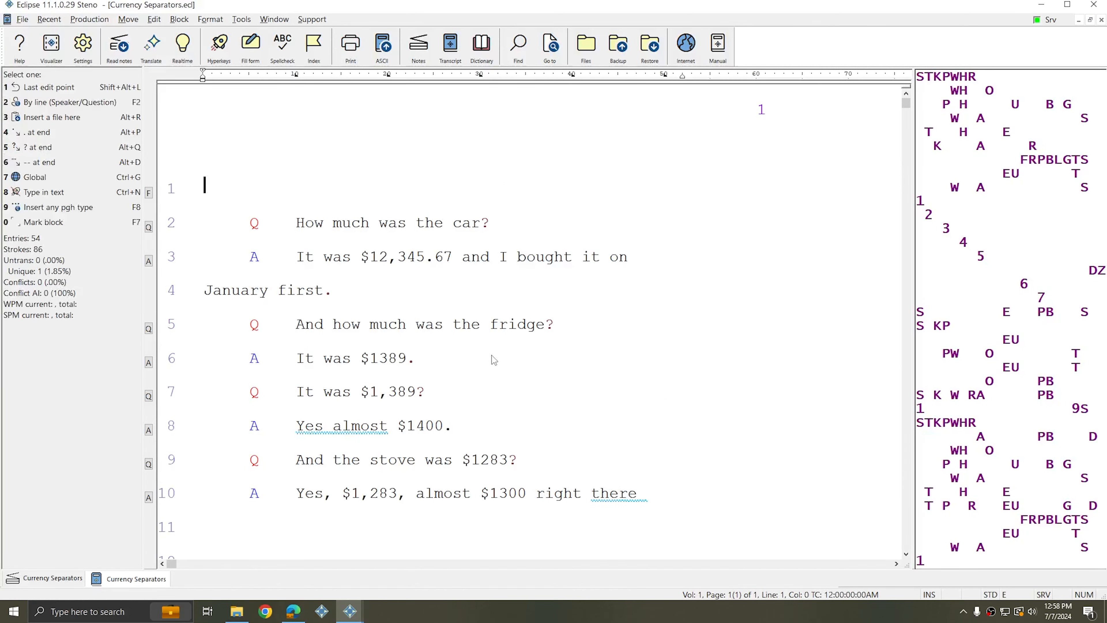
Examine the steno strokes behind each fridge and stove dollar amount in the retranslated transcript.
left_click(373, 361)
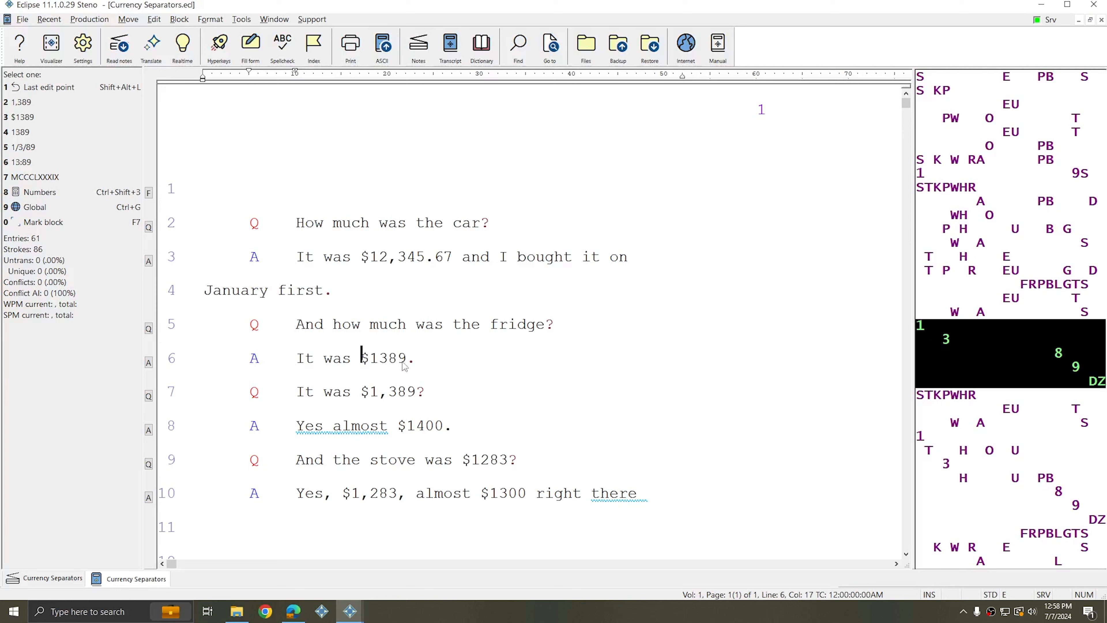
left_click(381, 362)
left_click(400, 362)
left_click(401, 426)
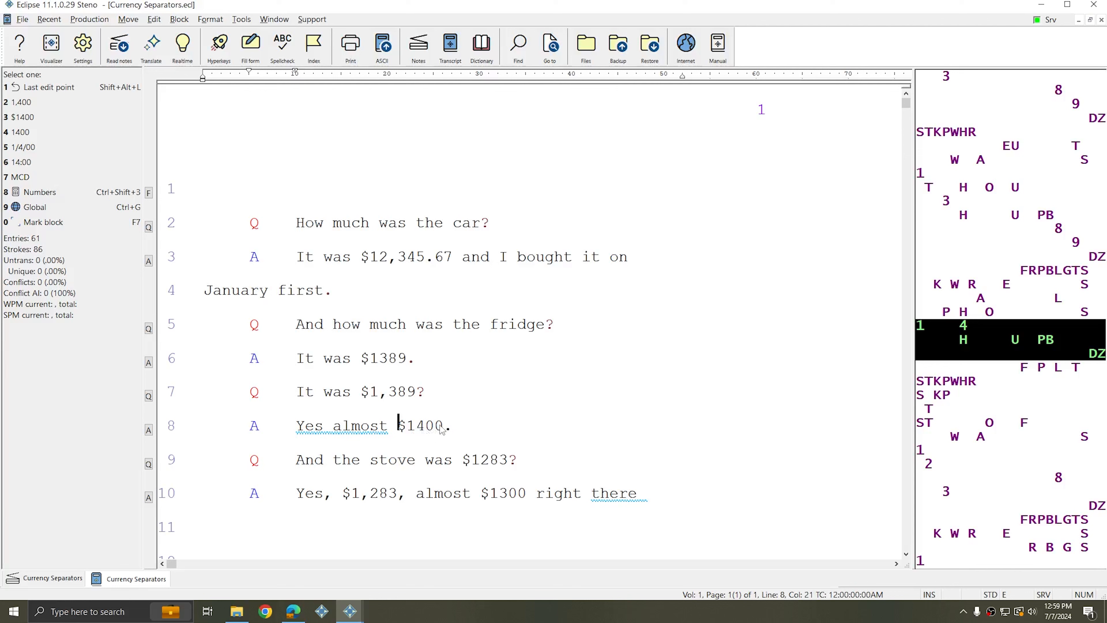
scroll(426, 431, "down", 2)
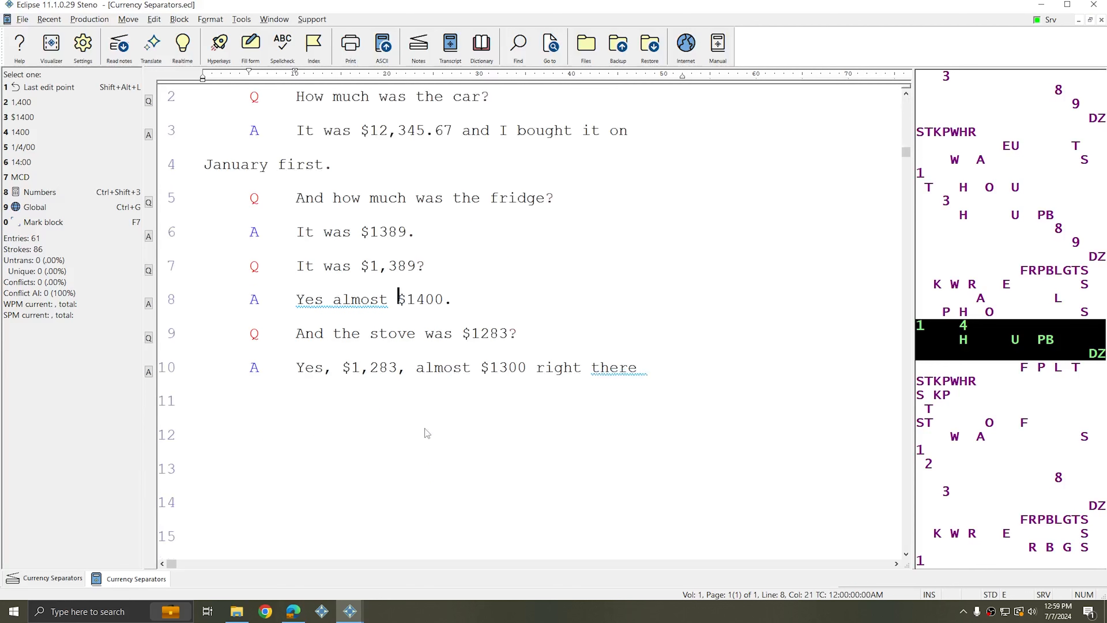
left_click(471, 267)
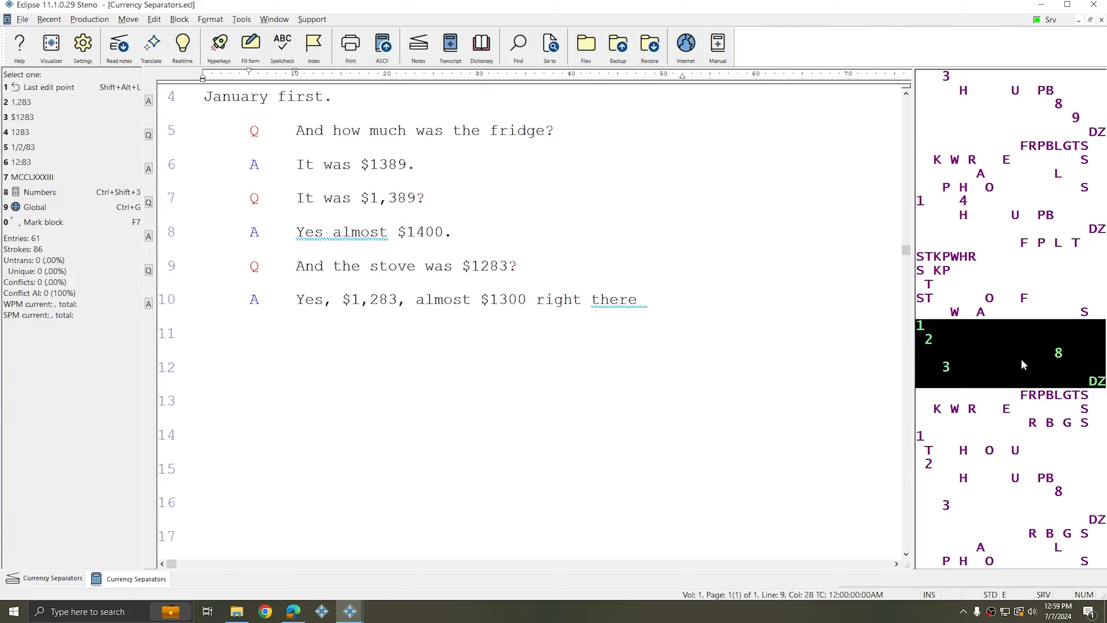
left_click(356, 299)
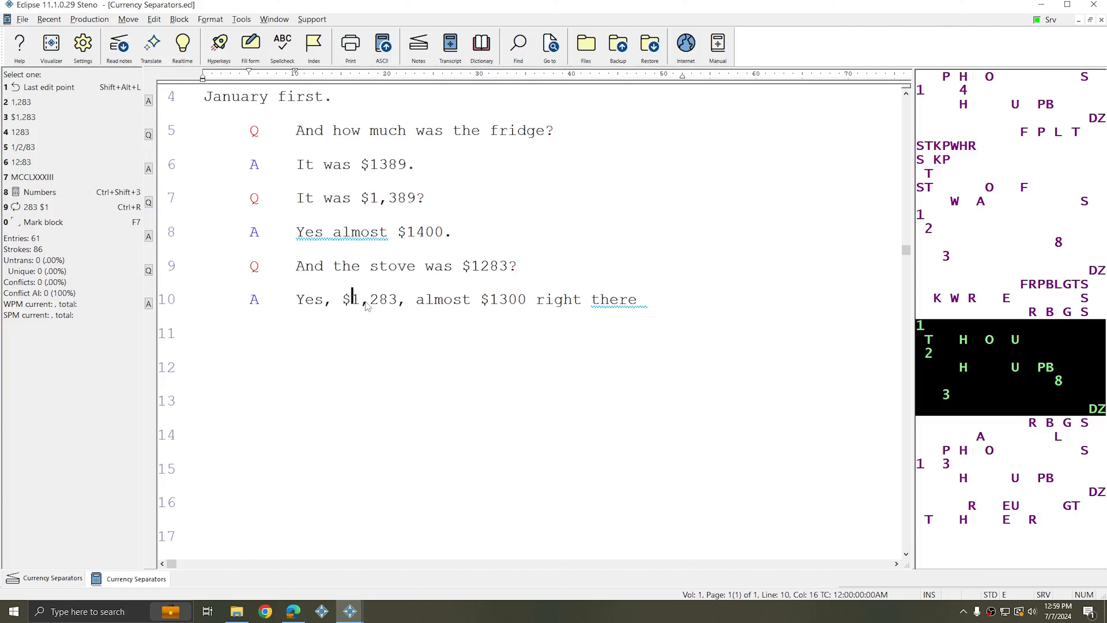
left_click(491, 318)
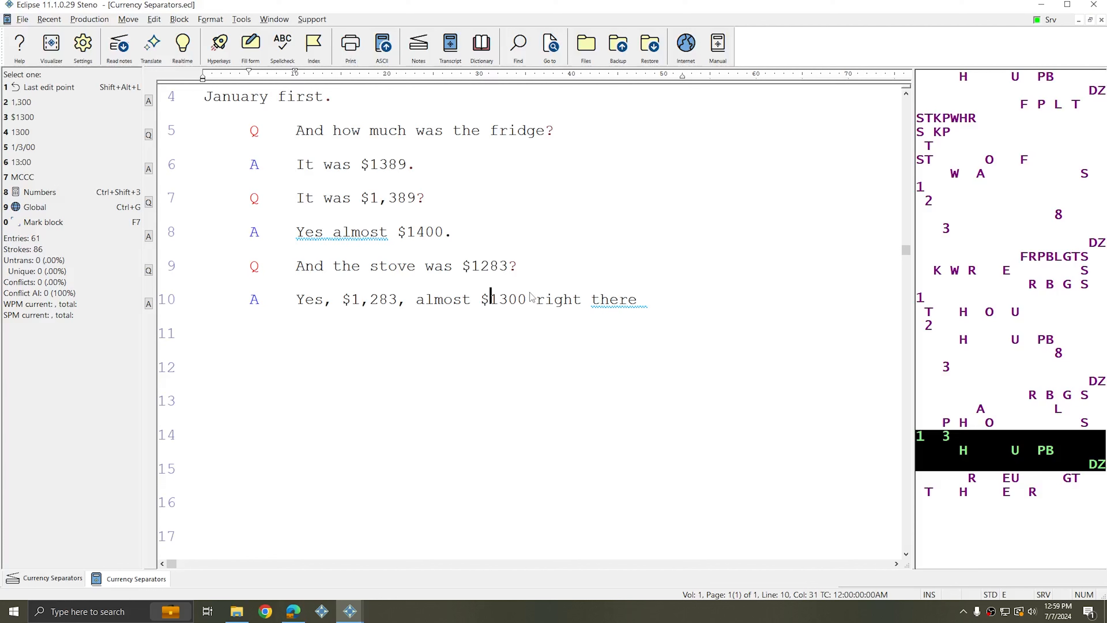
scroll(527, 294, "up", 2)
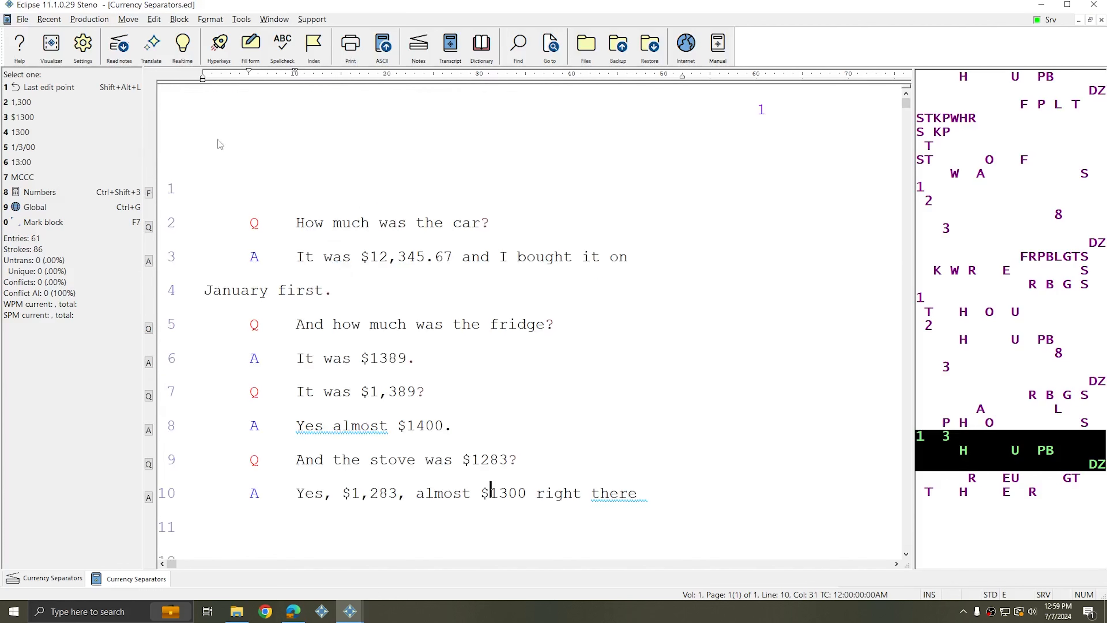
Review the Force separators in currency option in the number settings, and inspect the $1400 amount in the transcript.
left_click(83, 43)
left_click(801, 182)
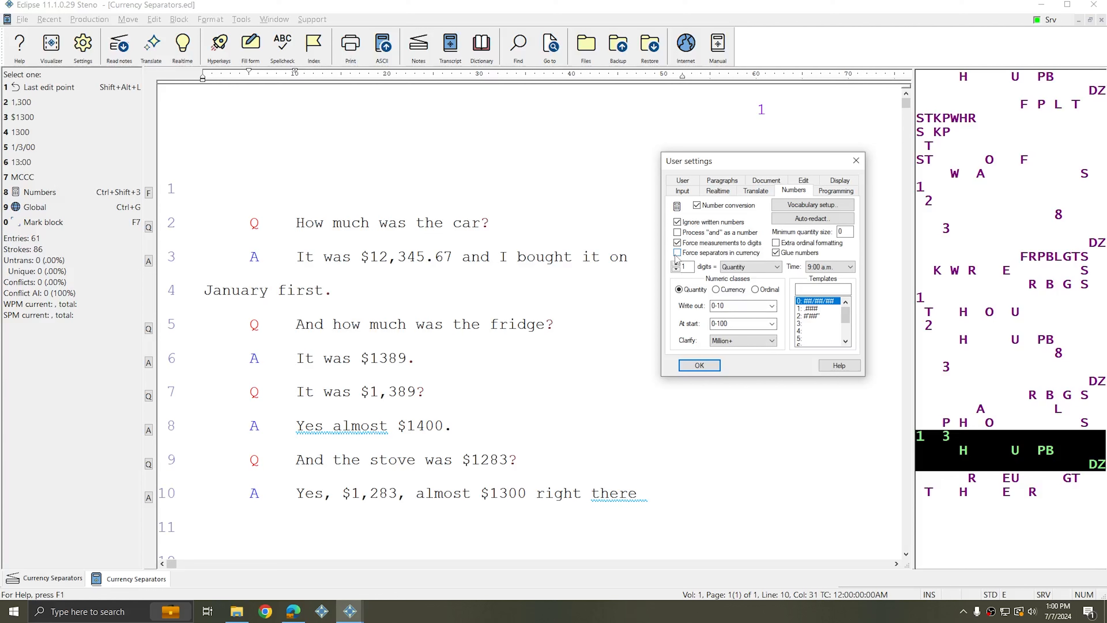
left_click(855, 161)
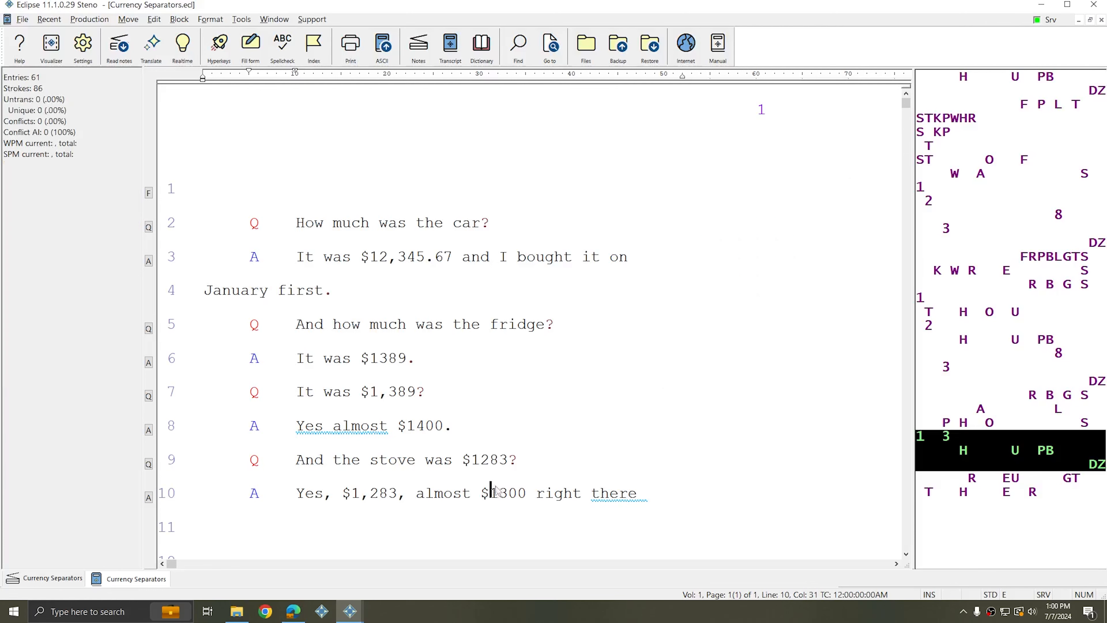
left_click(410, 426)
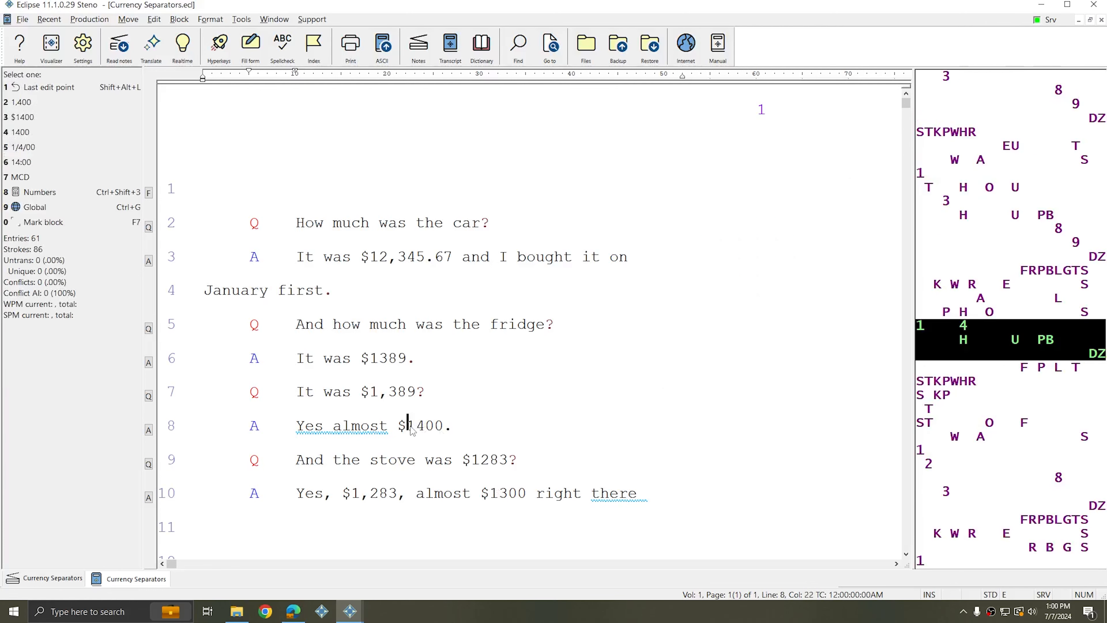